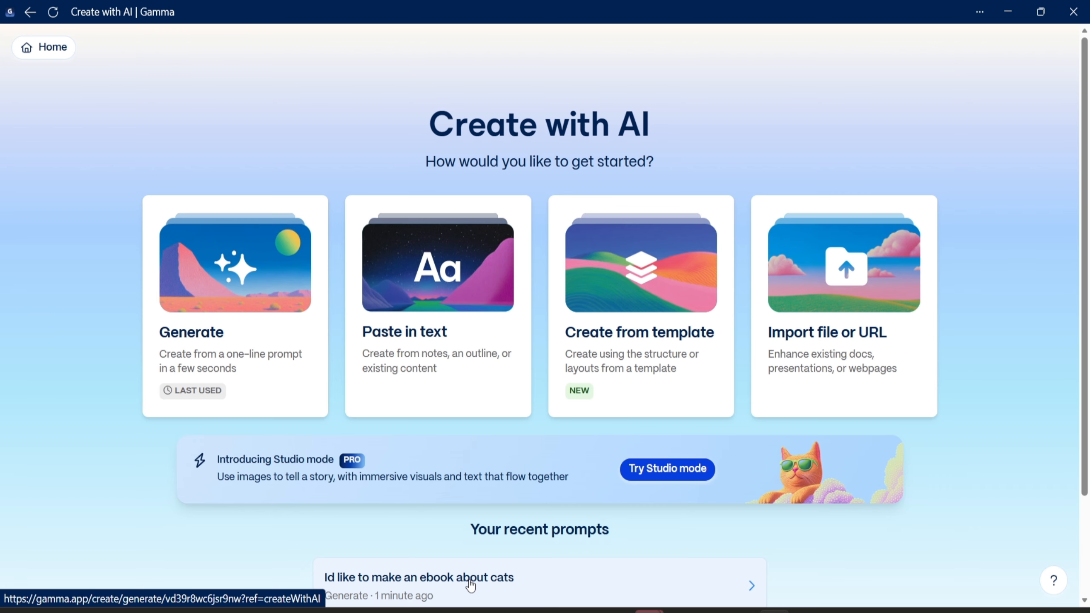
# Step: Start a new AI generation from a one-line prompt, with Document as the output type and 10 cards
pyautogui.click(260, 365)
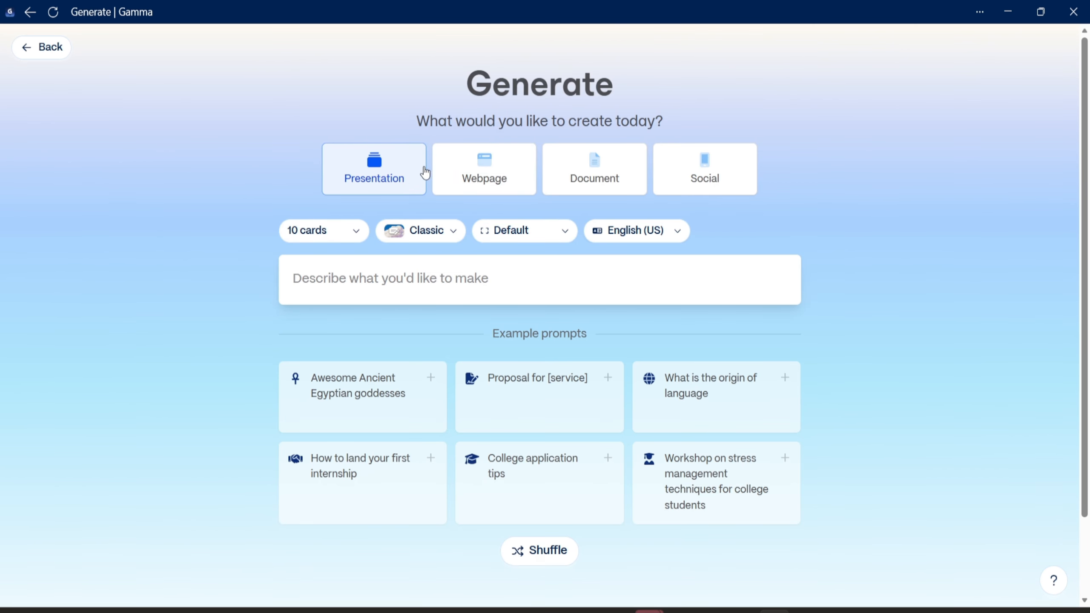
pyautogui.click(594, 163)
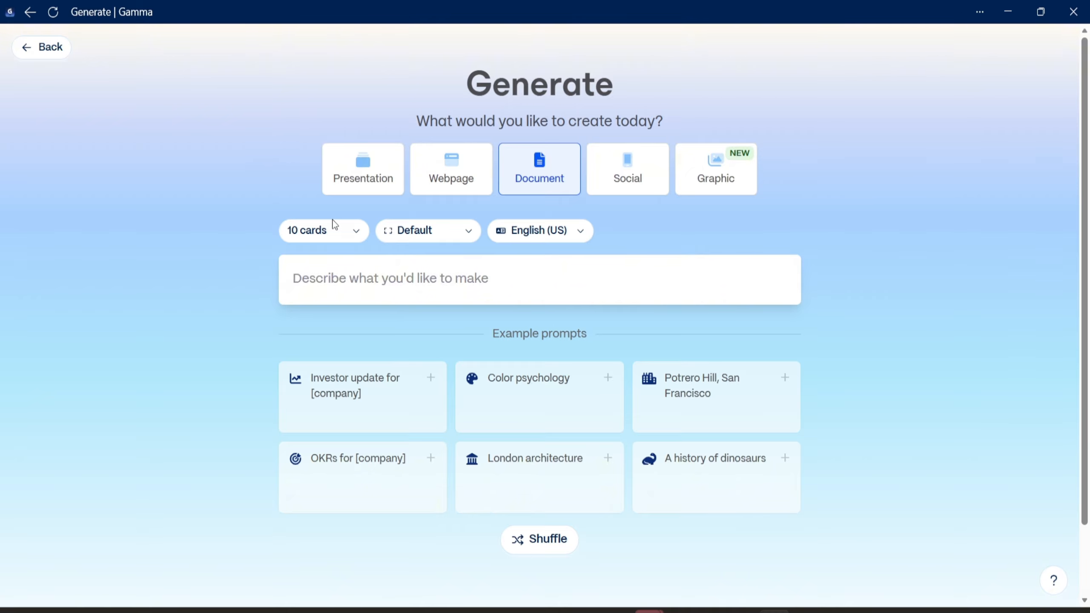
pyautogui.click(349, 237)
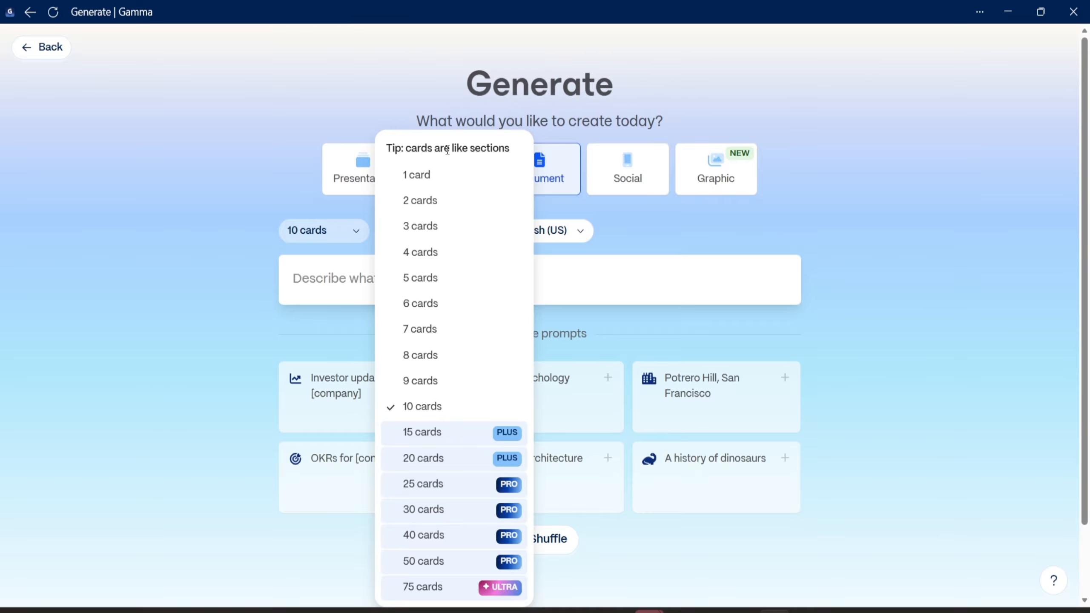
pyautogui.scroll(-2, 425, 300)
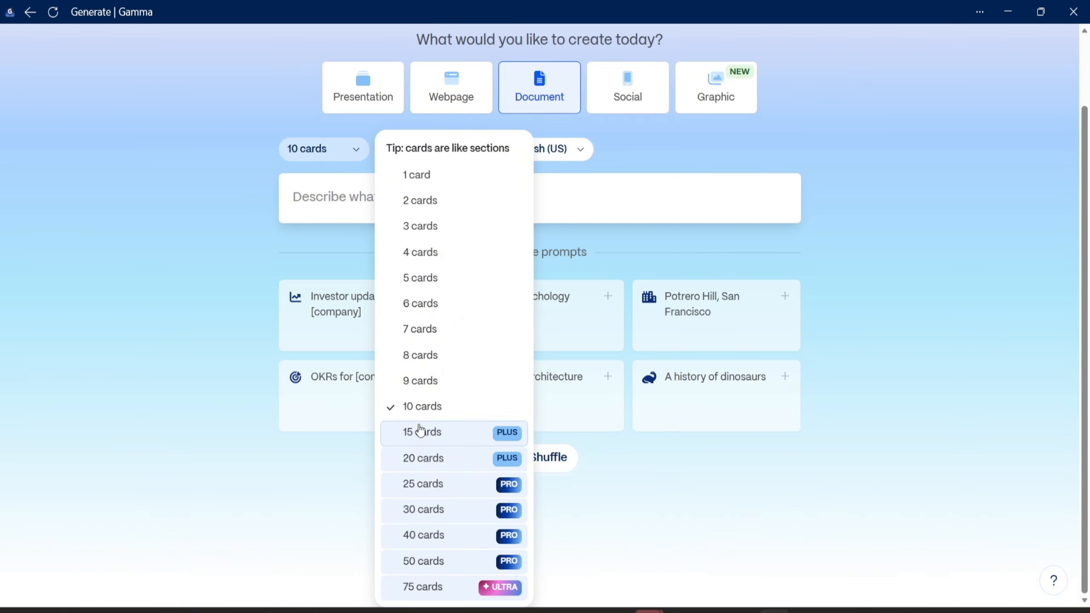
pyautogui.click(179, 427)
pyautogui.scroll(2, 179, 427)
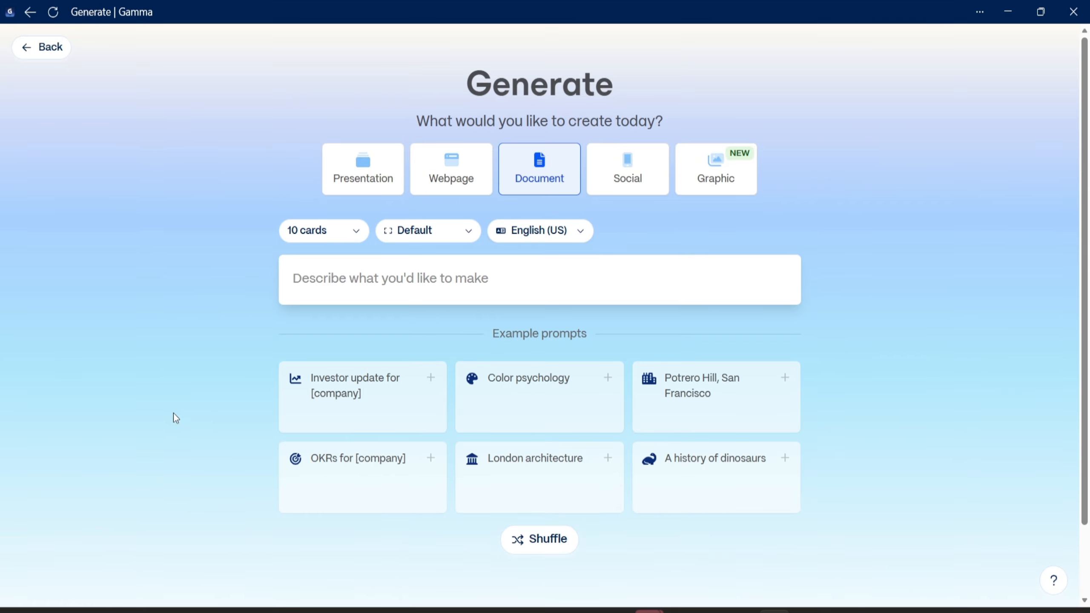
# Step: Set the card size to Letter and check the language options, keeping English (US)
pyautogui.click(431, 239)
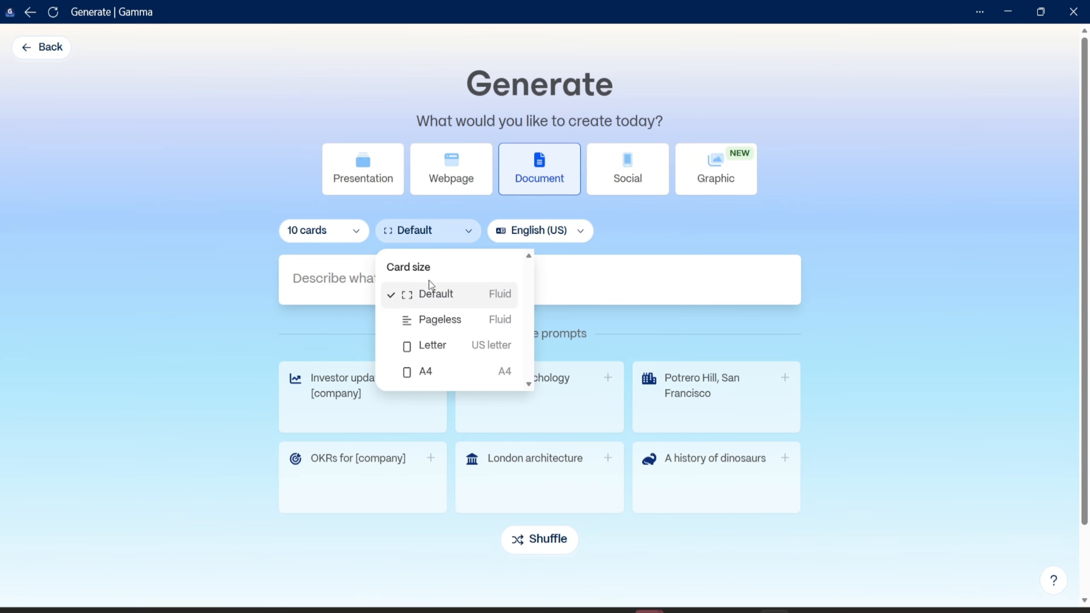
pyautogui.click(438, 372)
pyautogui.click(445, 237)
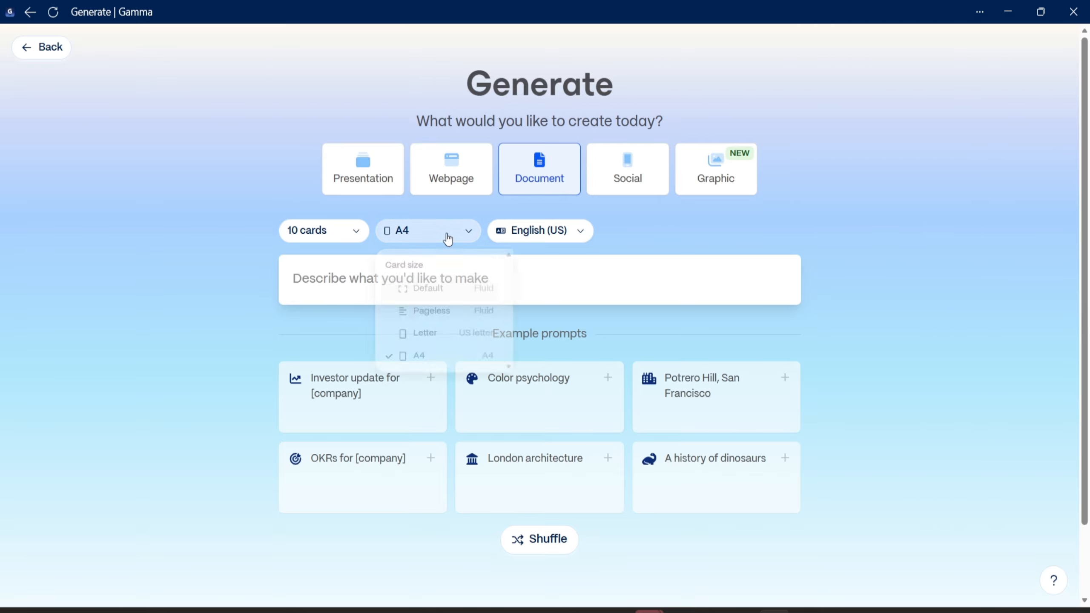
pyautogui.click(454, 344)
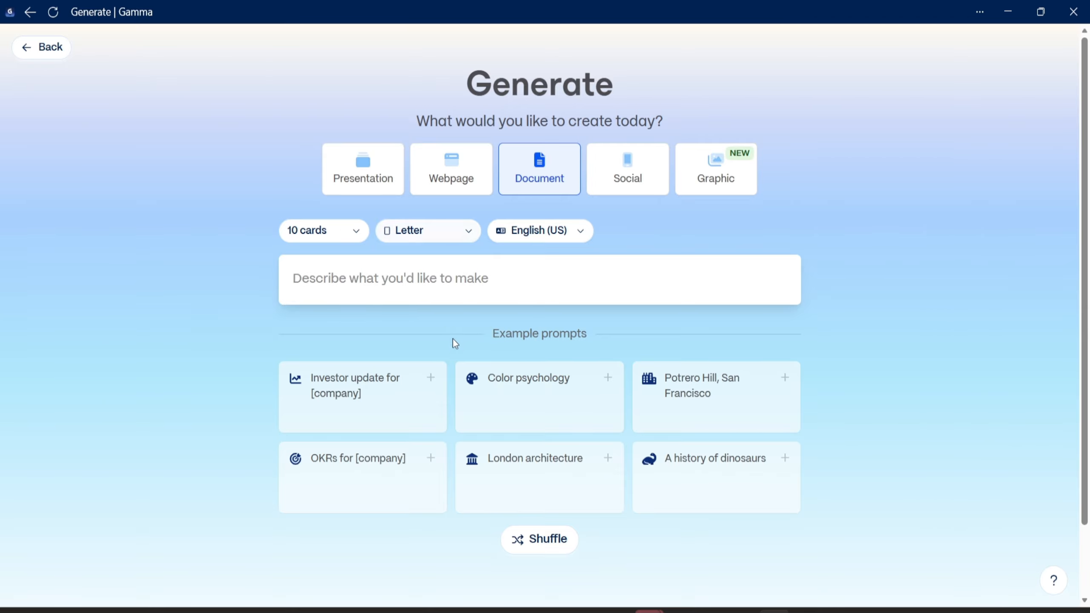
pyautogui.click(459, 239)
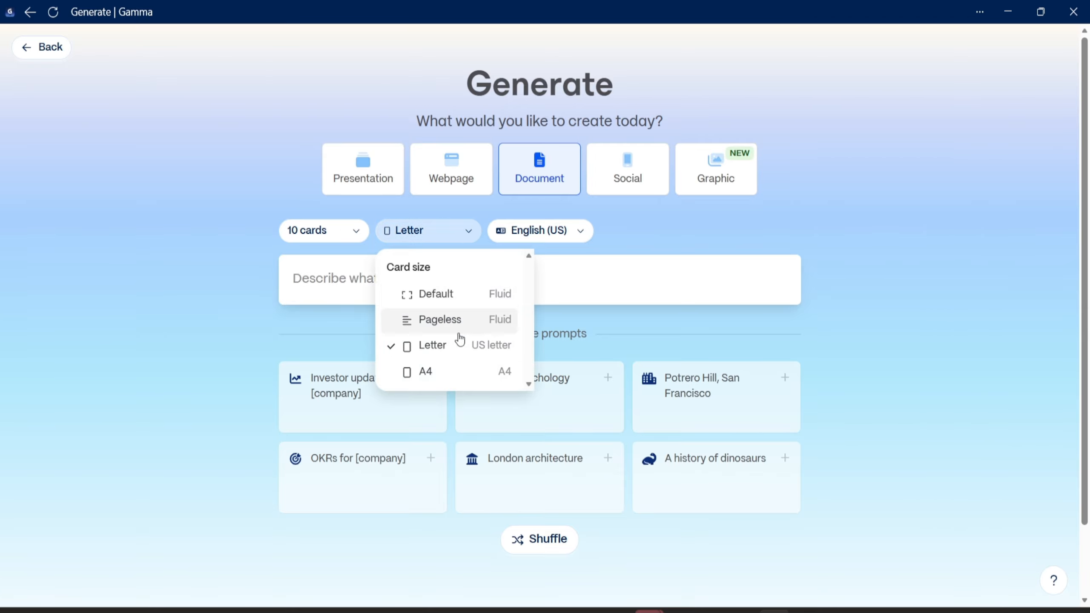
pyautogui.click(556, 235)
pyautogui.click(556, 237)
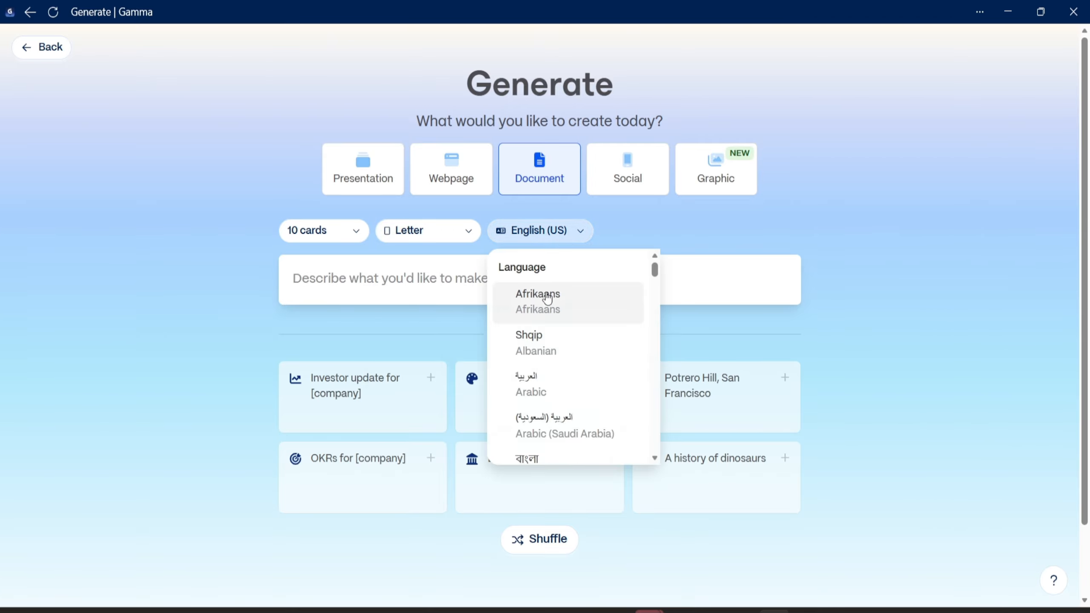
pyautogui.click(721, 247)
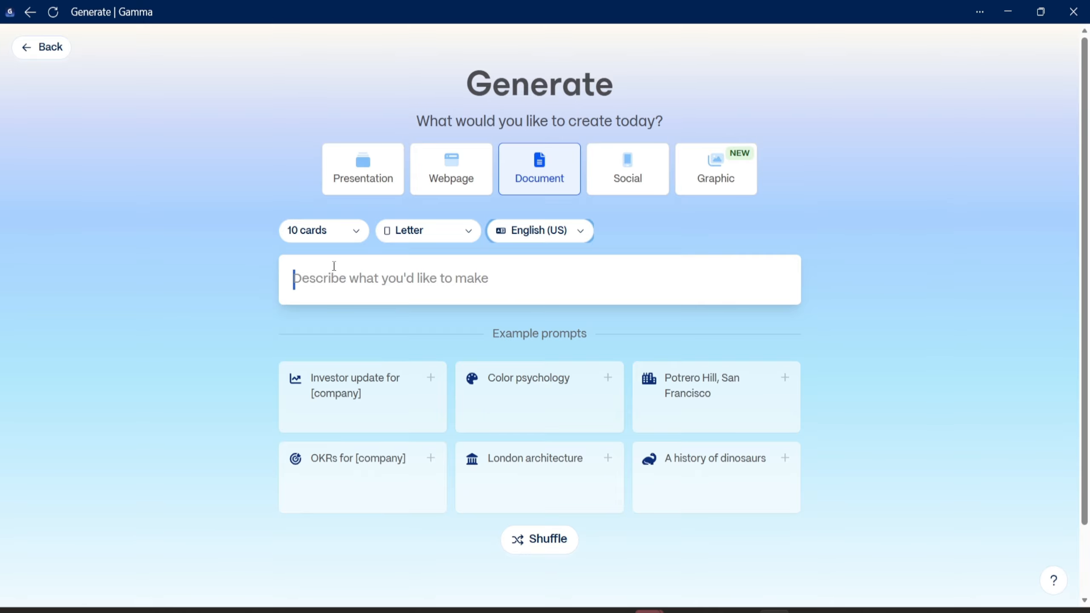
# Step: Generate an outline from the prompt "An ebook about cats"
pyautogui.click(334, 265)
pyautogui.write('An e')
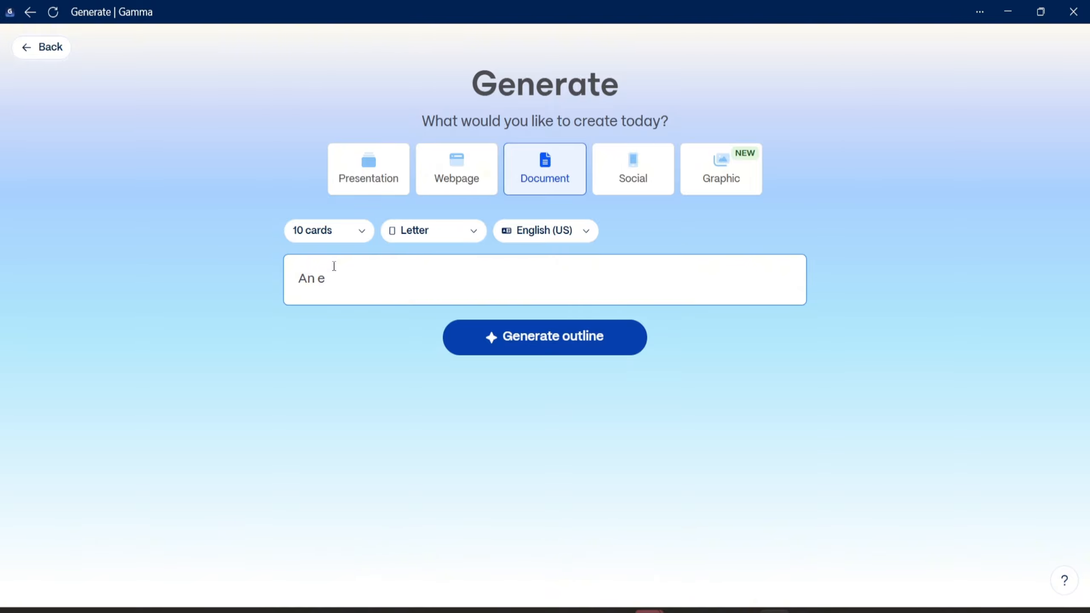
pyautogui.write('book about cats')
pyautogui.click(493, 338)
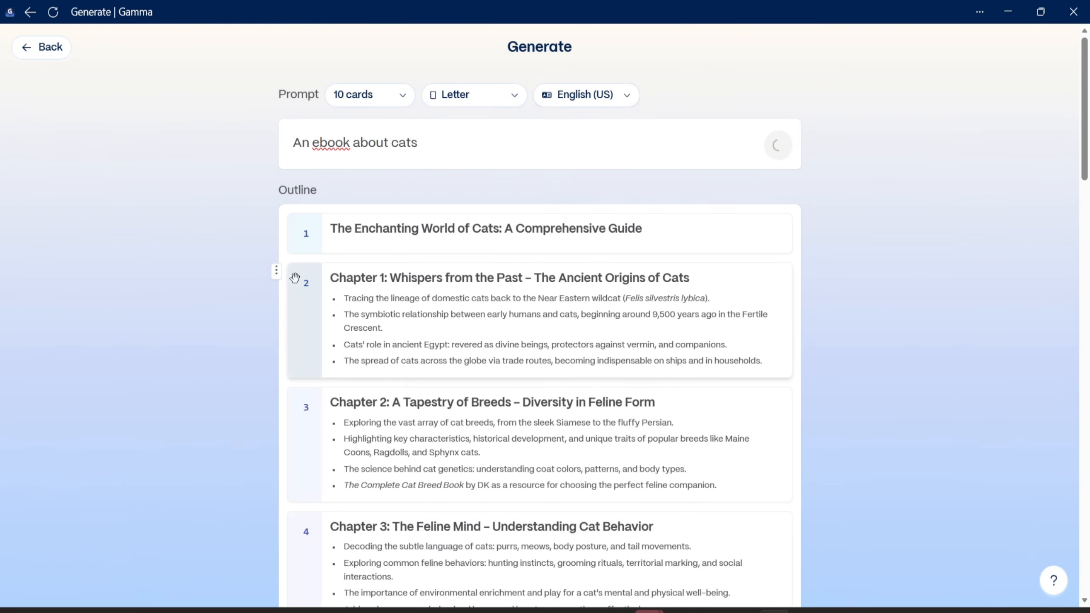
# Step: Review the outline's chapter cards from first to last against the 10-card limit
pyautogui.moveTo(324, 309); pyautogui.dragTo(327, 263)
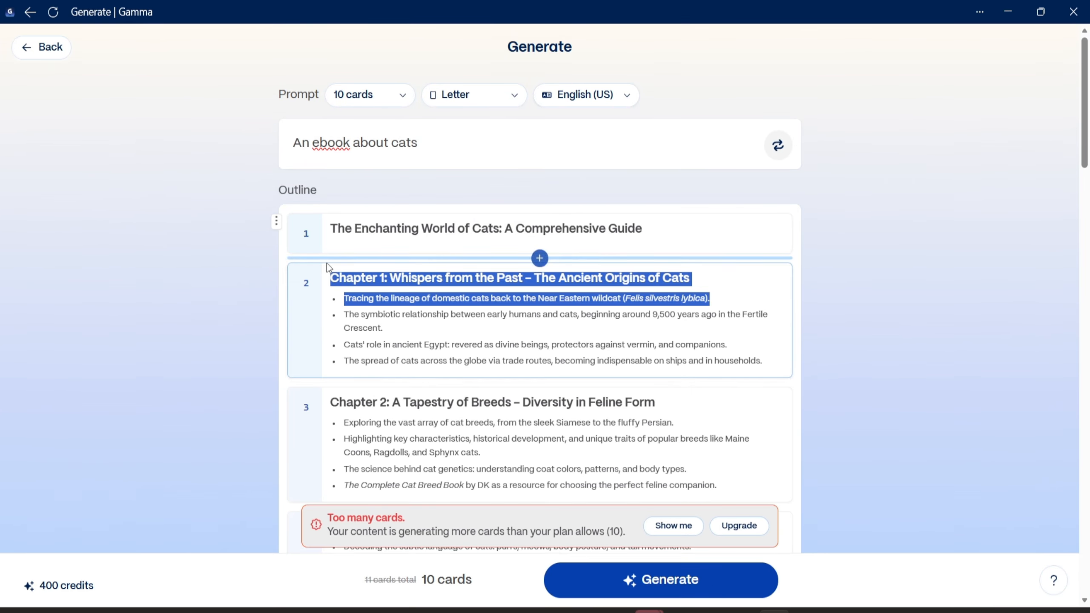
pyautogui.scroll(-3, 334, 331)
pyautogui.scroll(3, 365, 309)
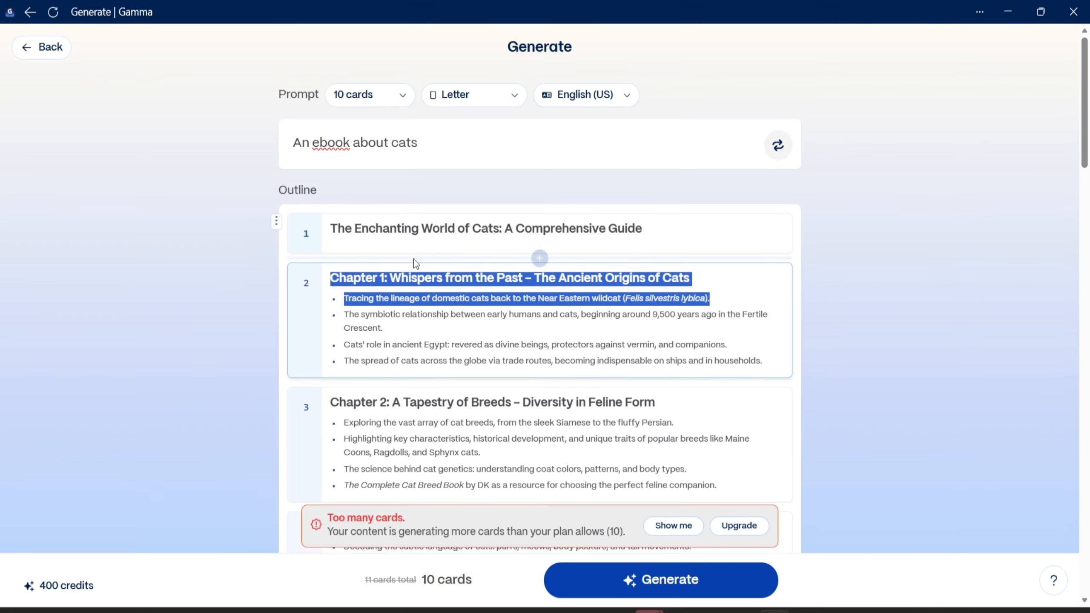
pyautogui.scroll(-15, 387, 372)
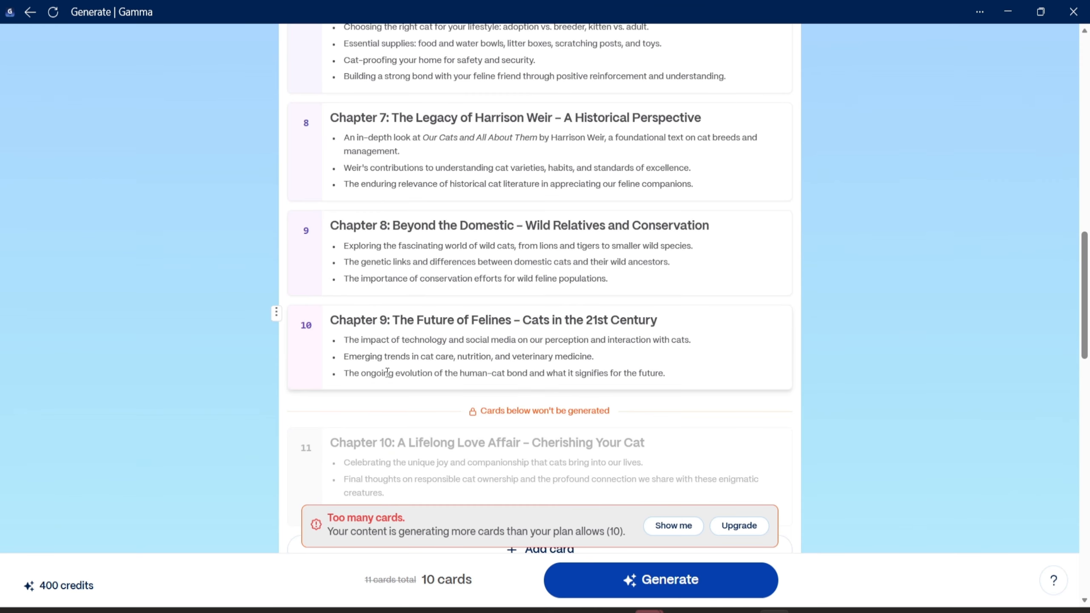
pyautogui.scroll(-3, 478, 343)
pyautogui.scroll(18, 422, 365)
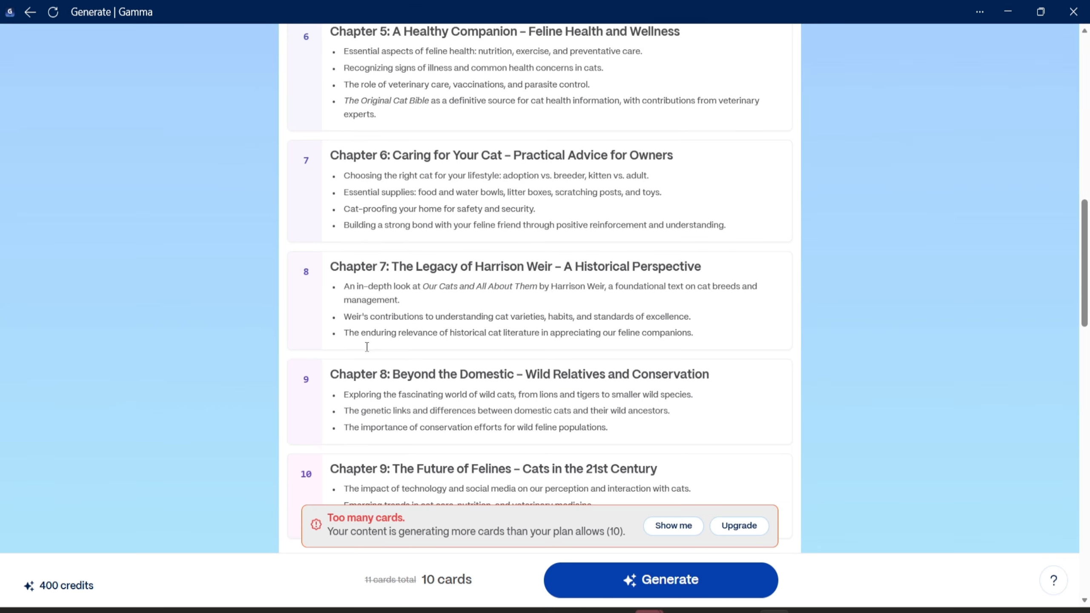
pyautogui.scroll(-6, 352, 290)
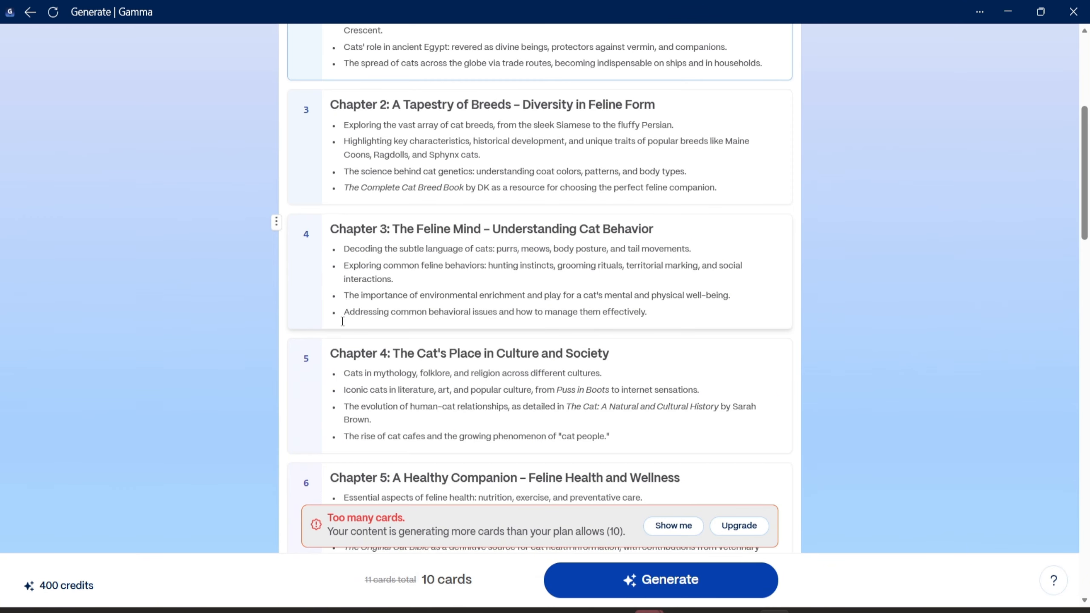
pyautogui.scroll(6, 357, 254)
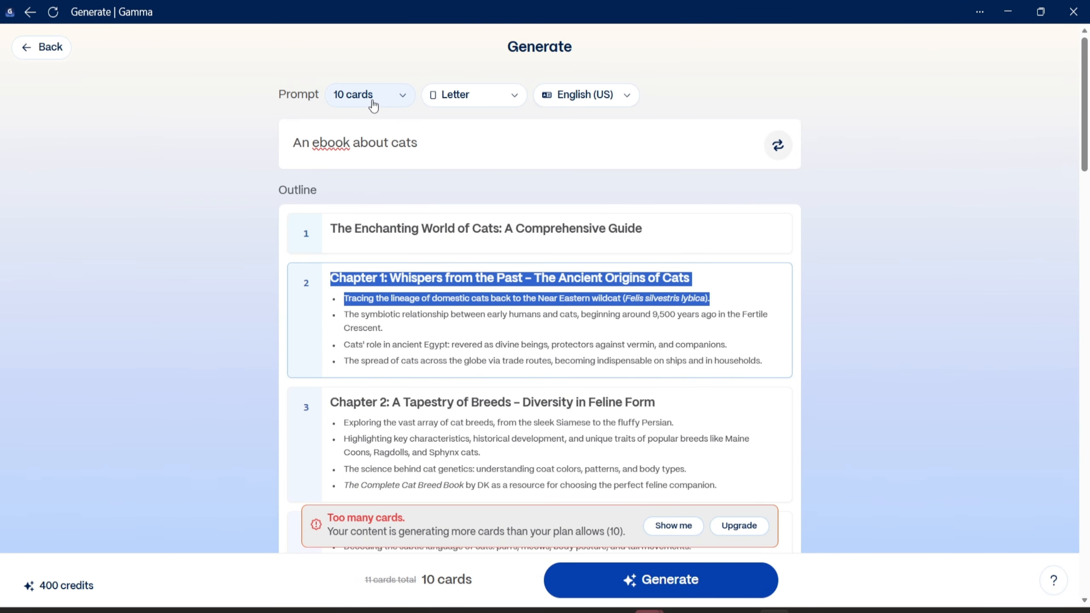
pyautogui.scroll(-18, 258, 335)
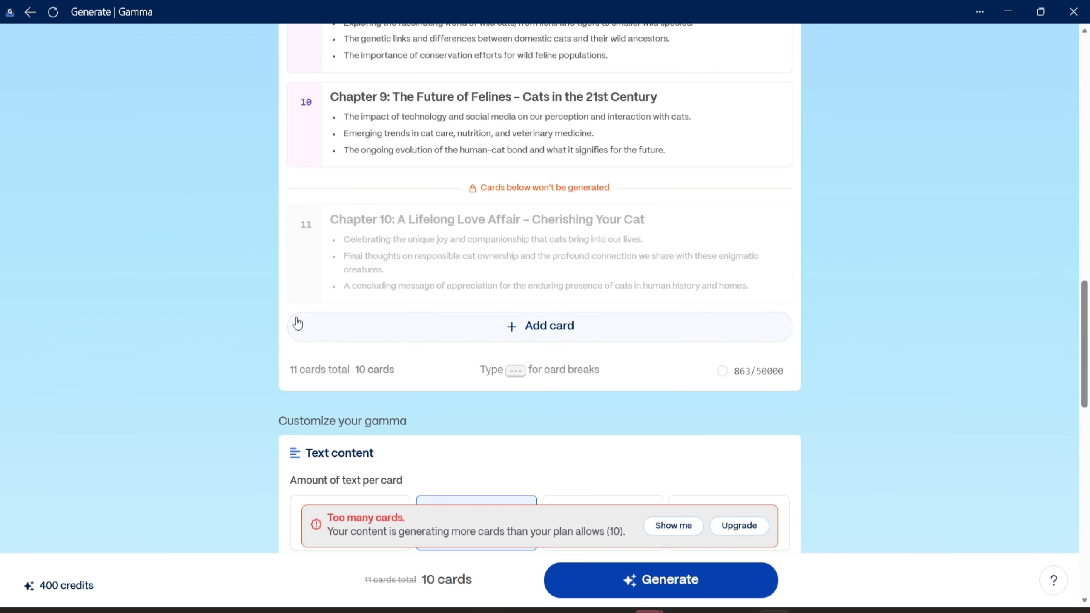
pyautogui.scroll(2, 297, 324)
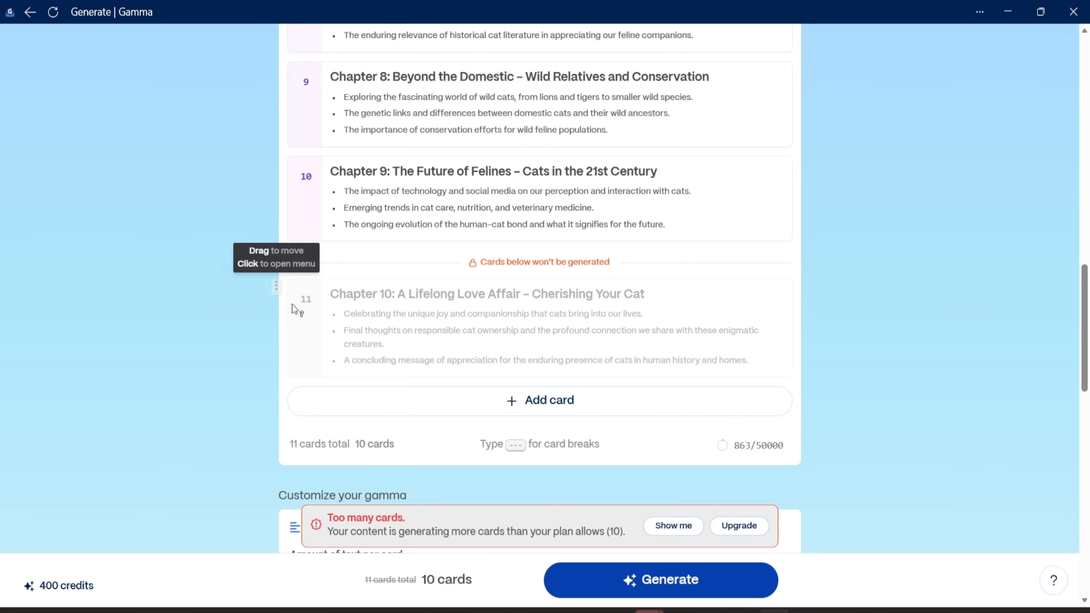
pyautogui.scroll(16, 292, 304)
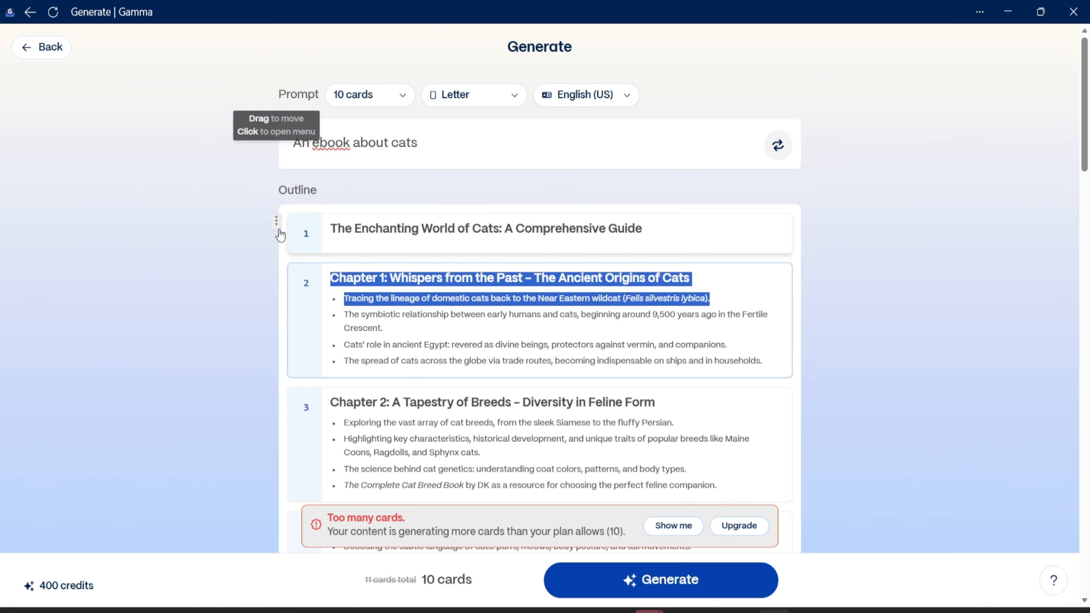
# Step: Delete the first outline card, "The Enchanting World of Cats: A Comprehensive Guide"
pyautogui.click(278, 231)
pyautogui.click(287, 190)
pyautogui.scroll(-15, 630, 414)
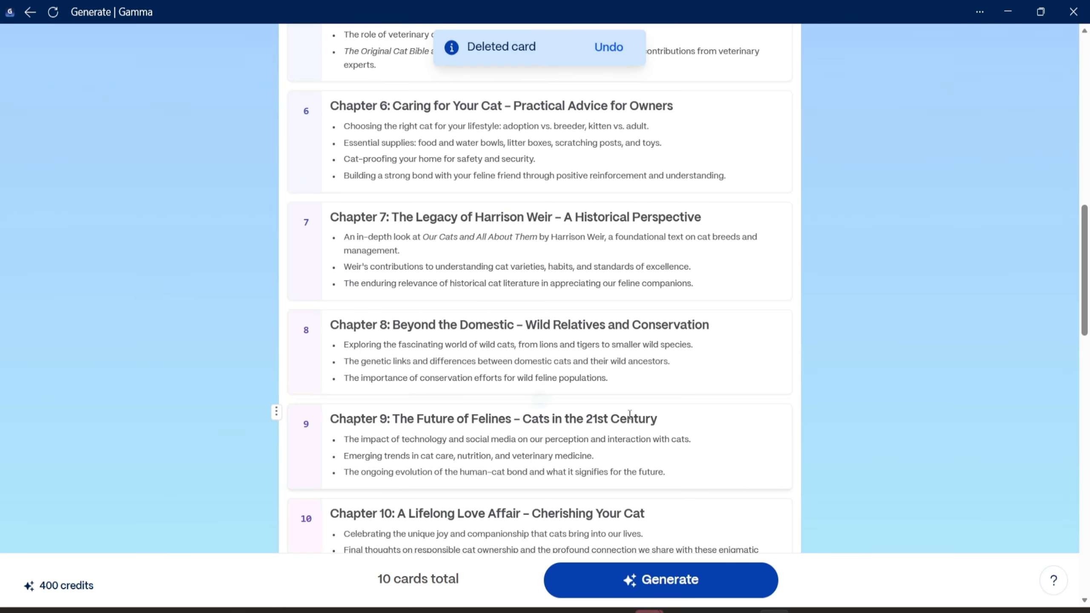
# Step: Review the text and visual settings, and add the extra image keywords minimal, calm and clean lines
pyautogui.scroll(-10, 630, 414)
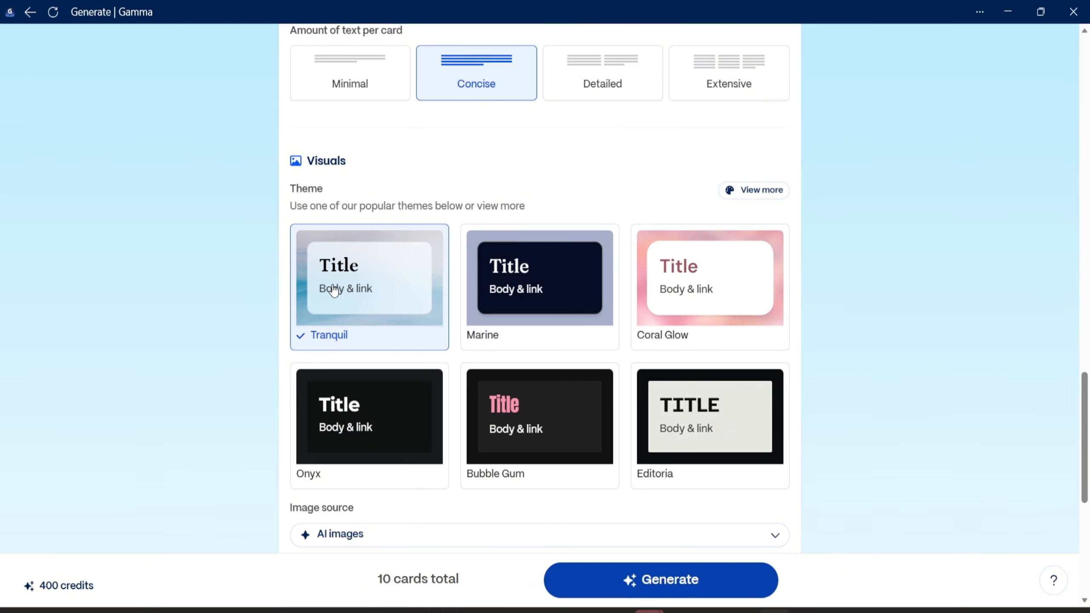
pyautogui.scroll(-3, 395, 340)
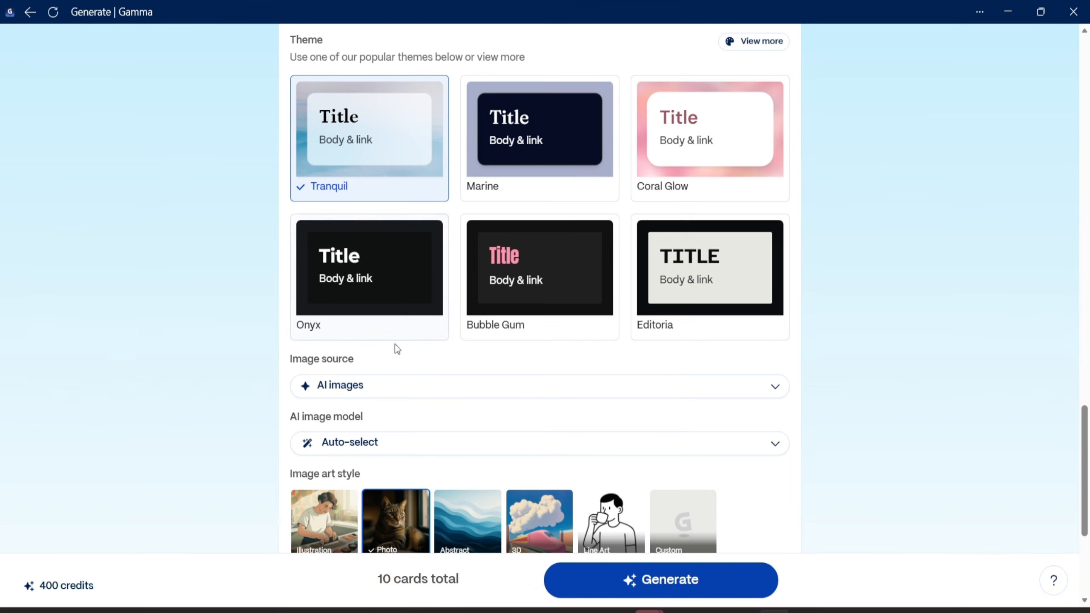
pyautogui.scroll(-2, 348, 319)
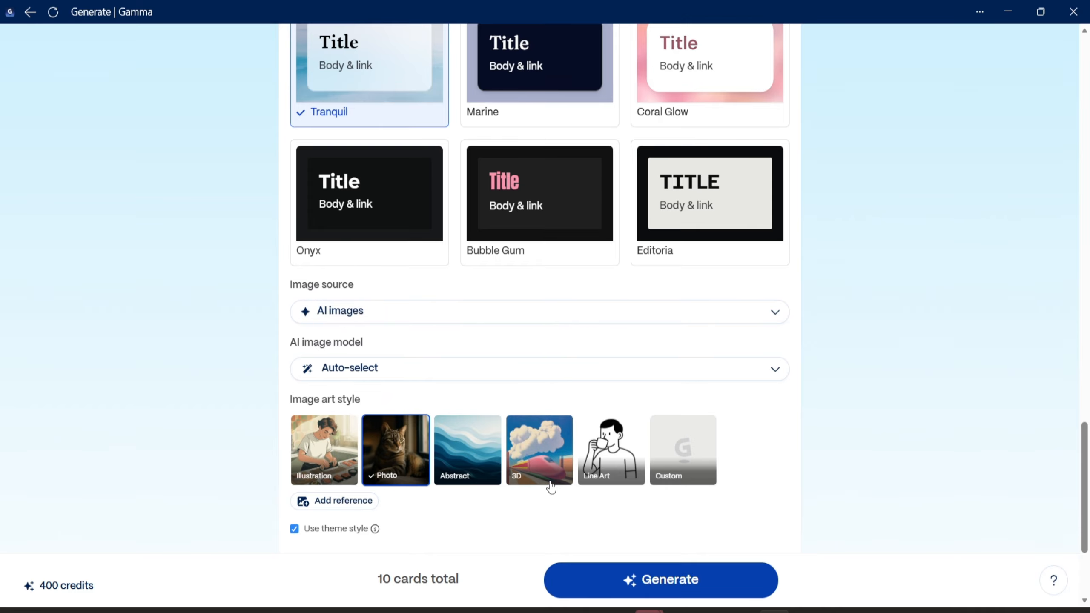
pyautogui.scroll(-3, 393, 426)
pyautogui.scroll(-1, 393, 426)
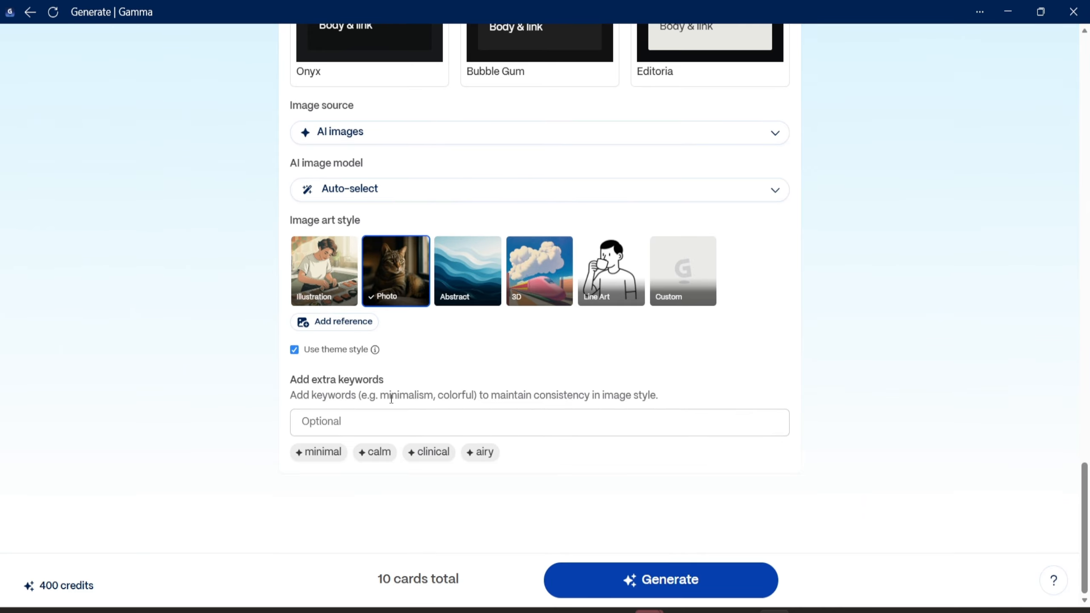
pyautogui.click(318, 452)
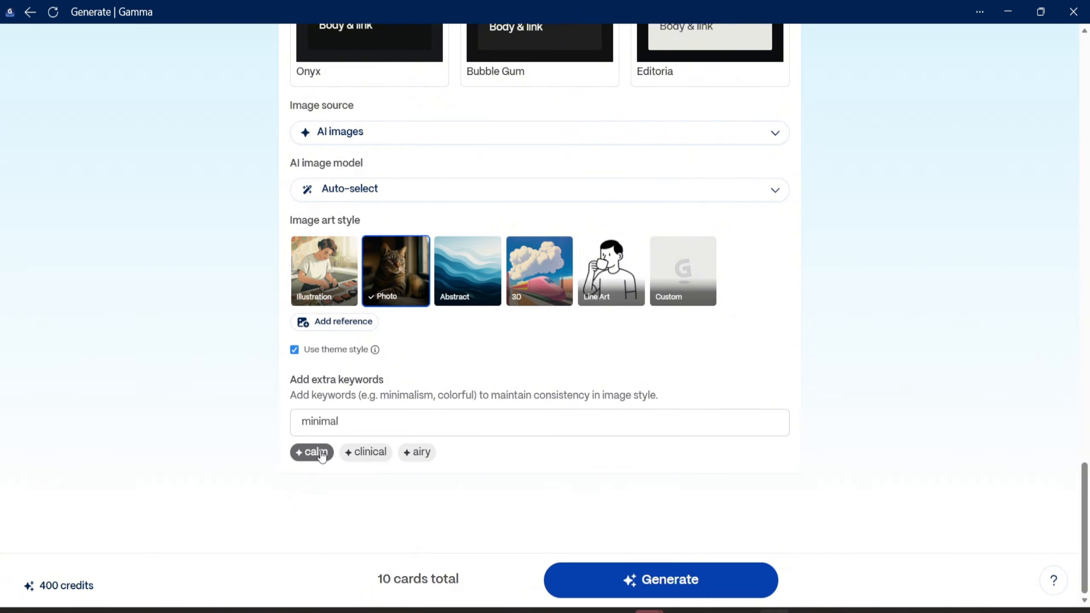
pyautogui.click(311, 452)
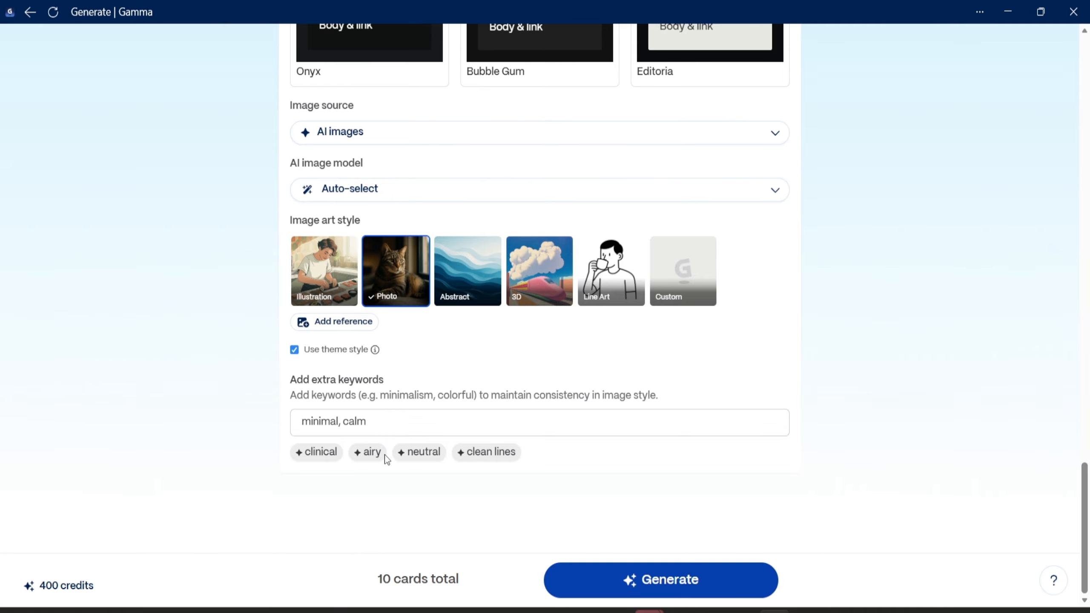
pyautogui.click(468, 455)
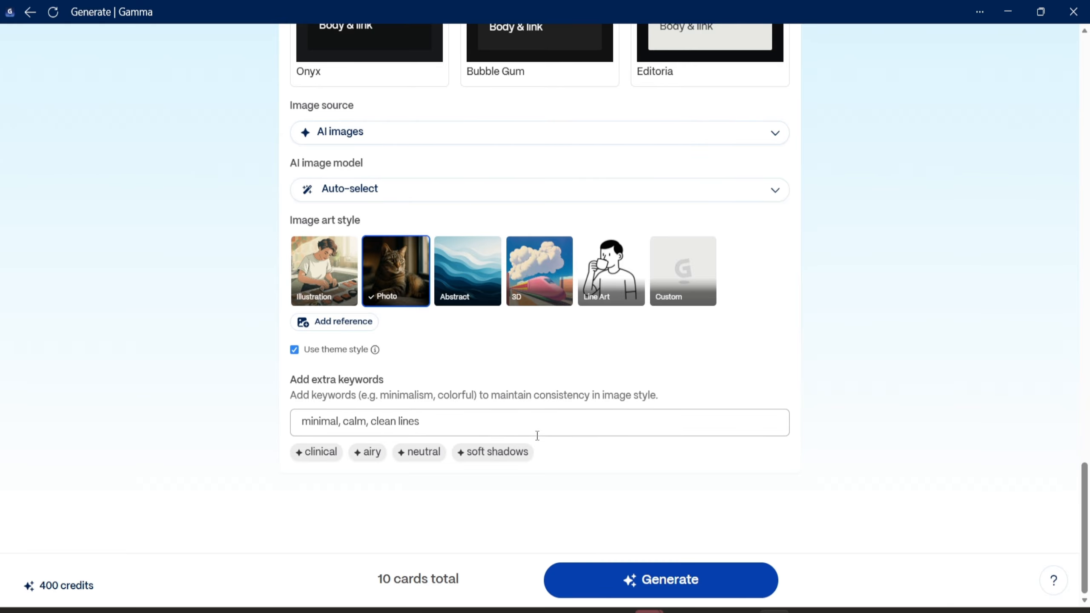
# Step: Generate the document from the outline and look through its first cards
pyautogui.click(651, 579)
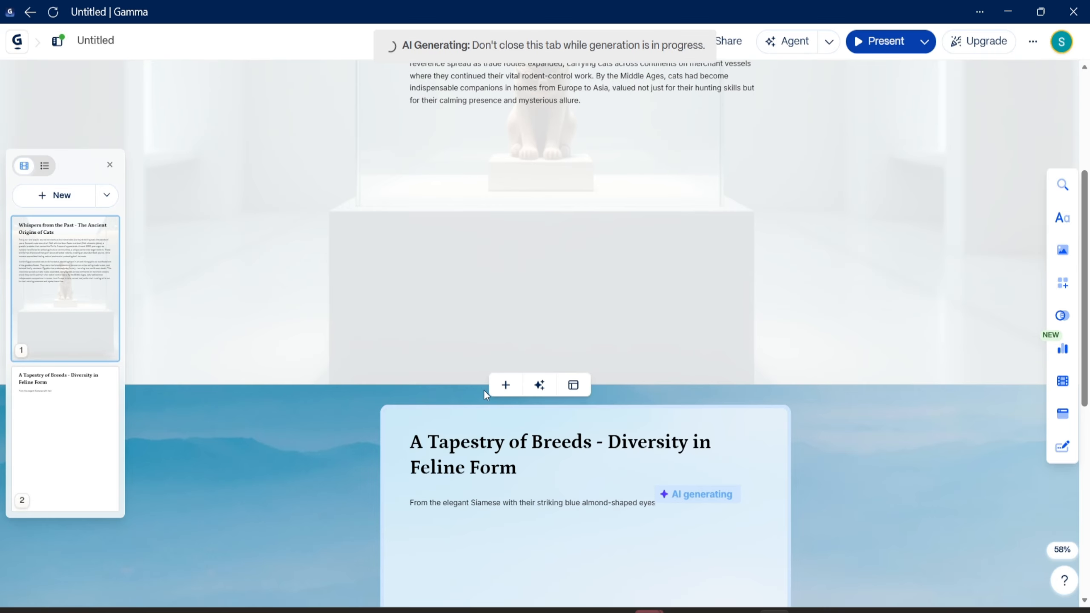
pyautogui.scroll(-3, 490, 388)
pyautogui.scroll(12, 487, 373)
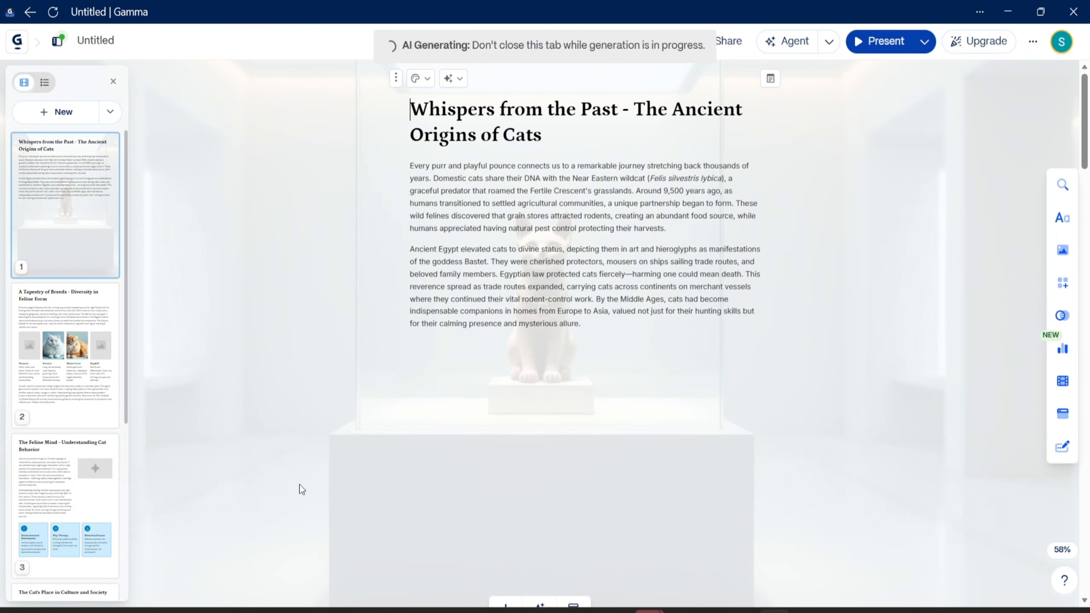
pyautogui.scroll(-10, 287, 285)
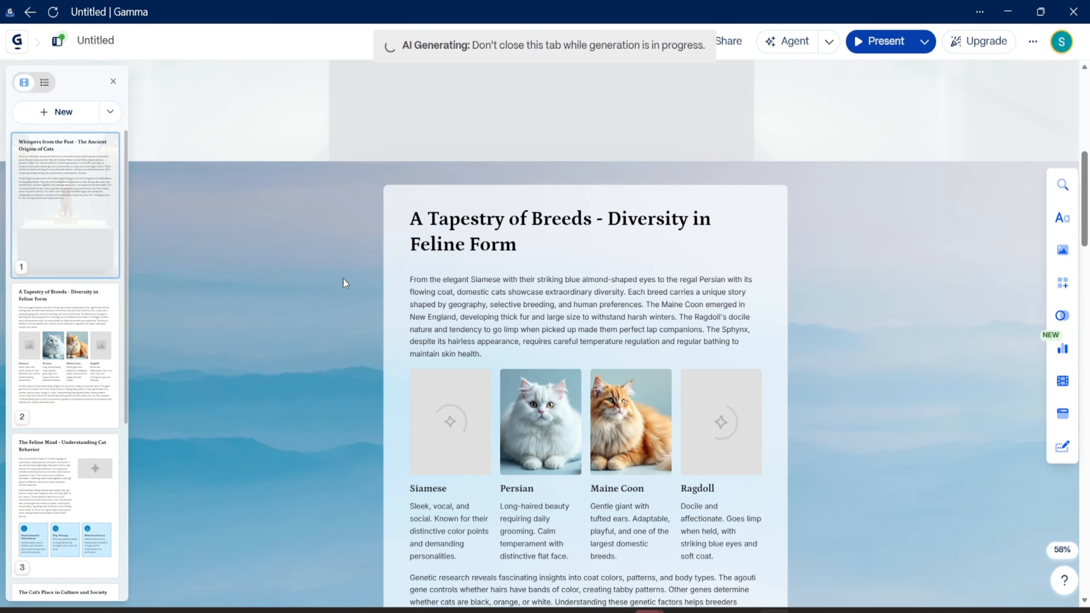
pyautogui.scroll(2, 328, 278)
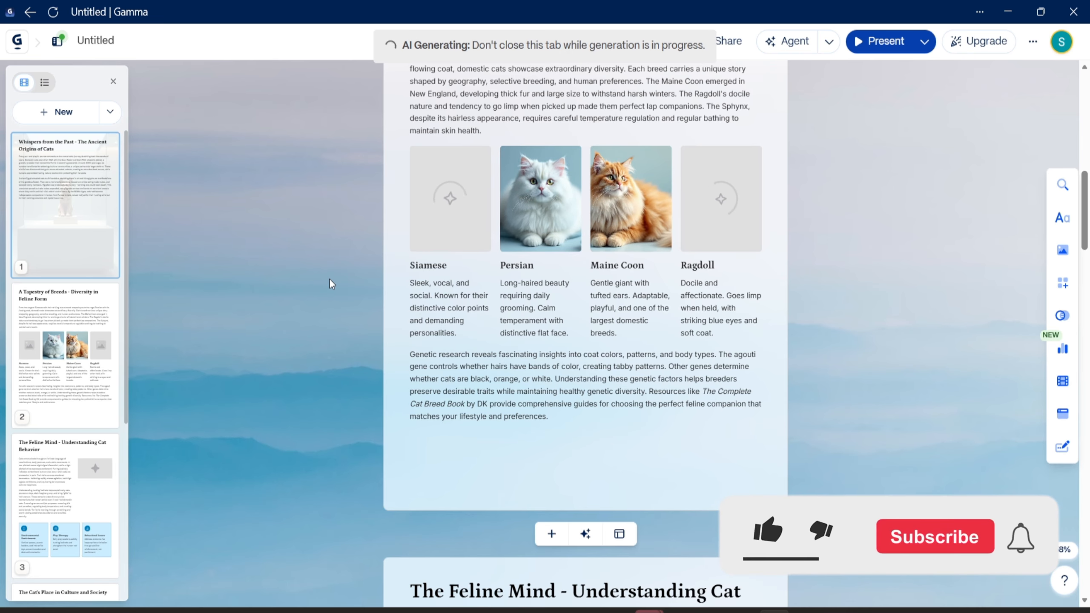